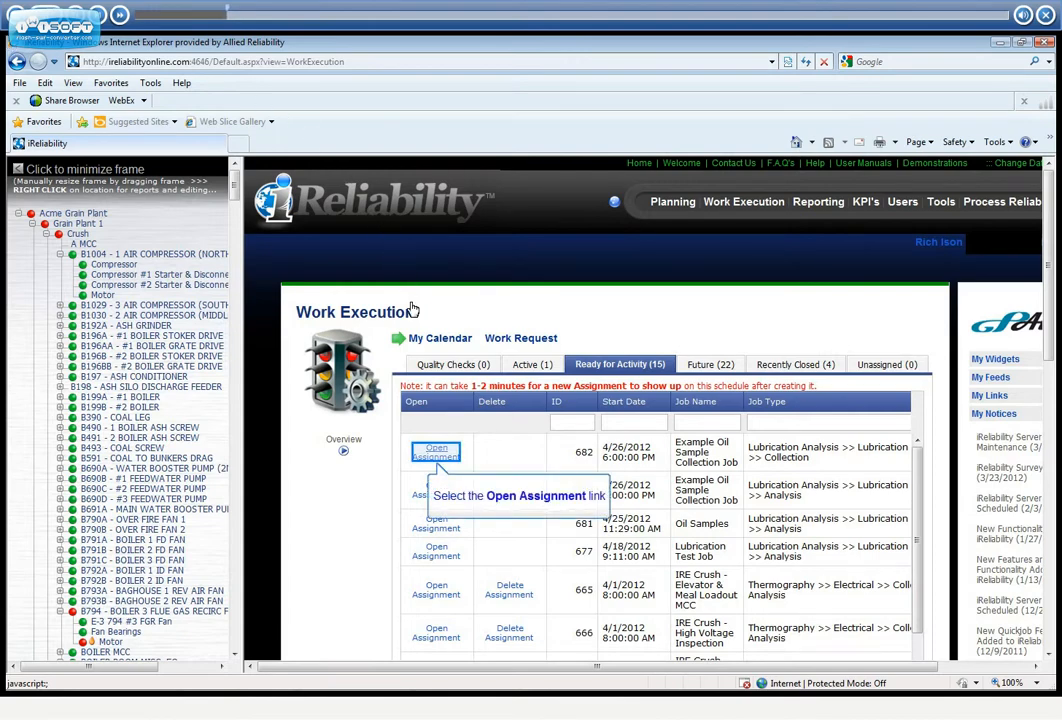
# In the Example Oil Sample Collection Job, assess the B794 - BOILER 3 FLUE GAS RECIRC FAN location with collection state Data Collected
pyautogui.click(435, 452)
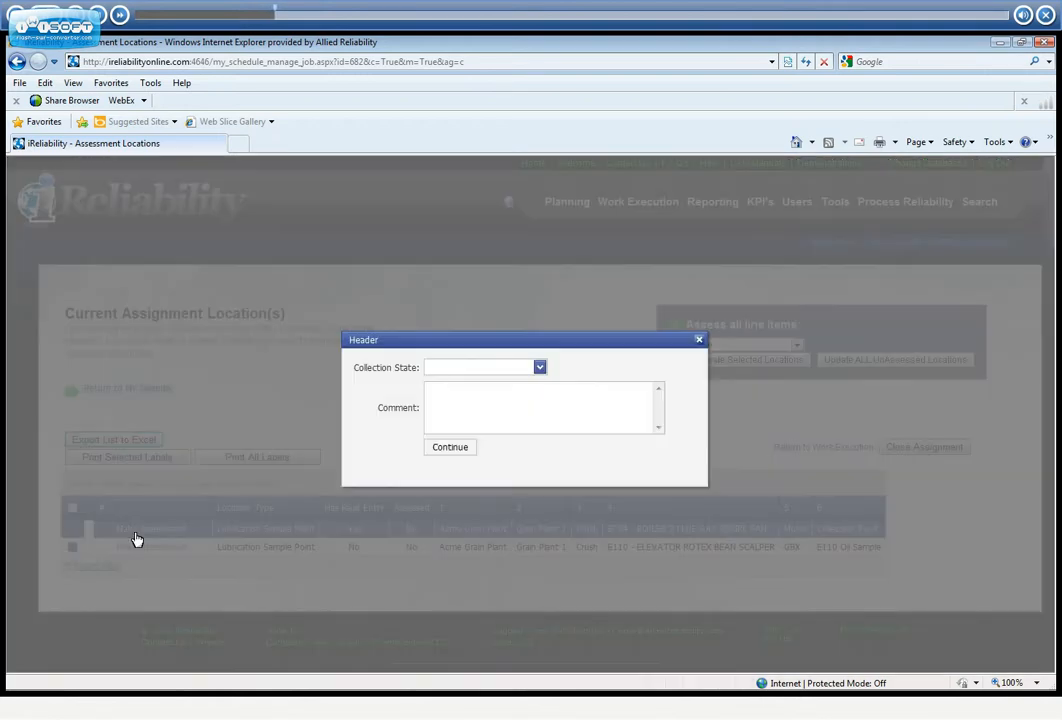
pyautogui.click(137, 539)
pyautogui.click(540, 368)
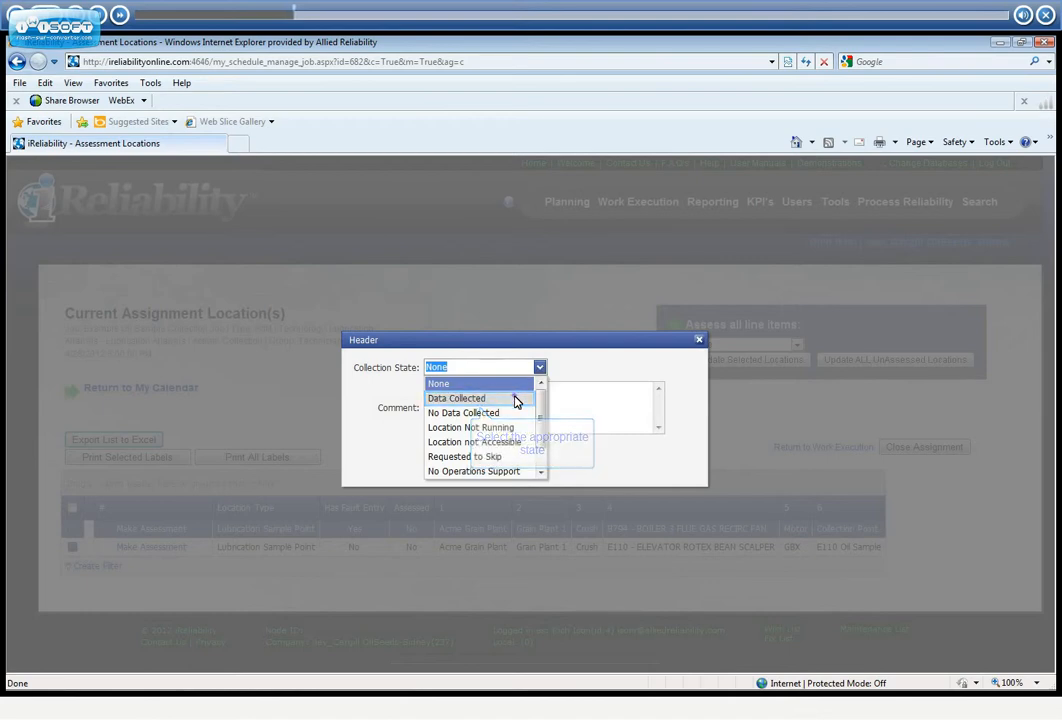
pyautogui.click(516, 399)
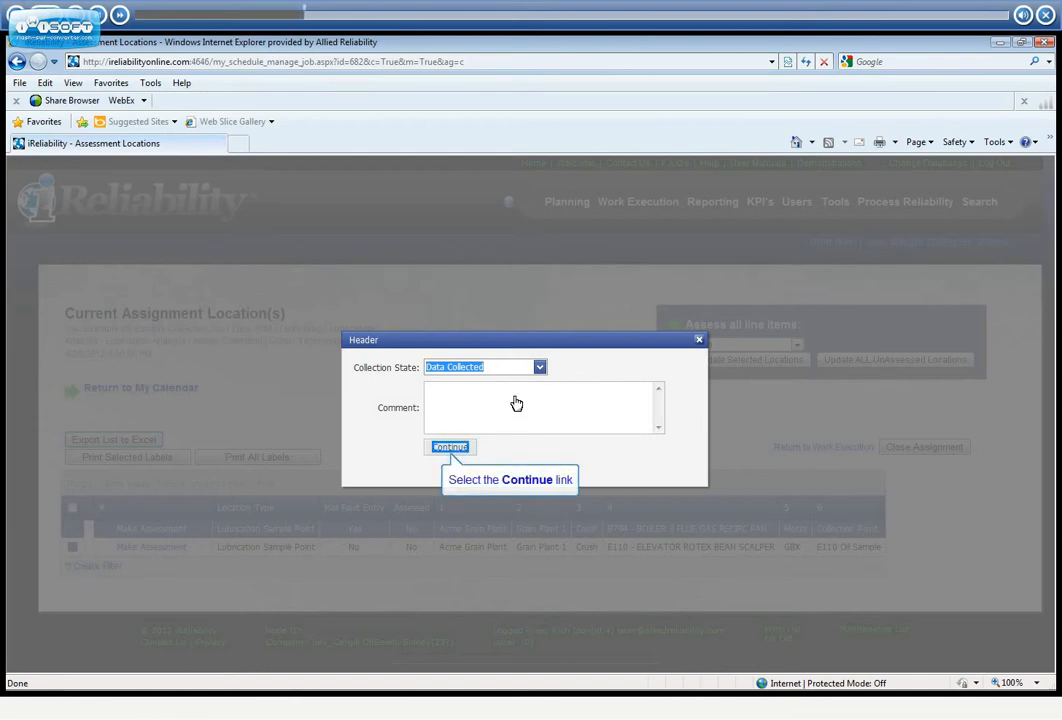
pyautogui.click(467, 448)
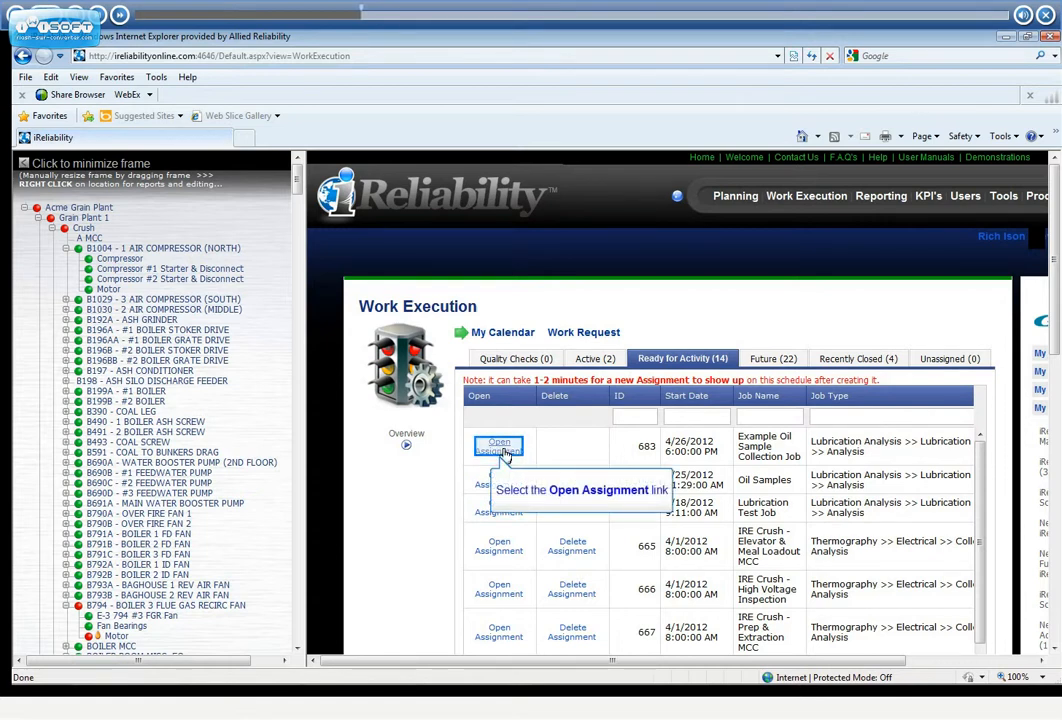
# Open the lubrication analysis assignment and start assessing the E110 - ELEVATOR ROTEX BEAN SCALPER gearbox from its oil sample report
pyautogui.click(502, 450)
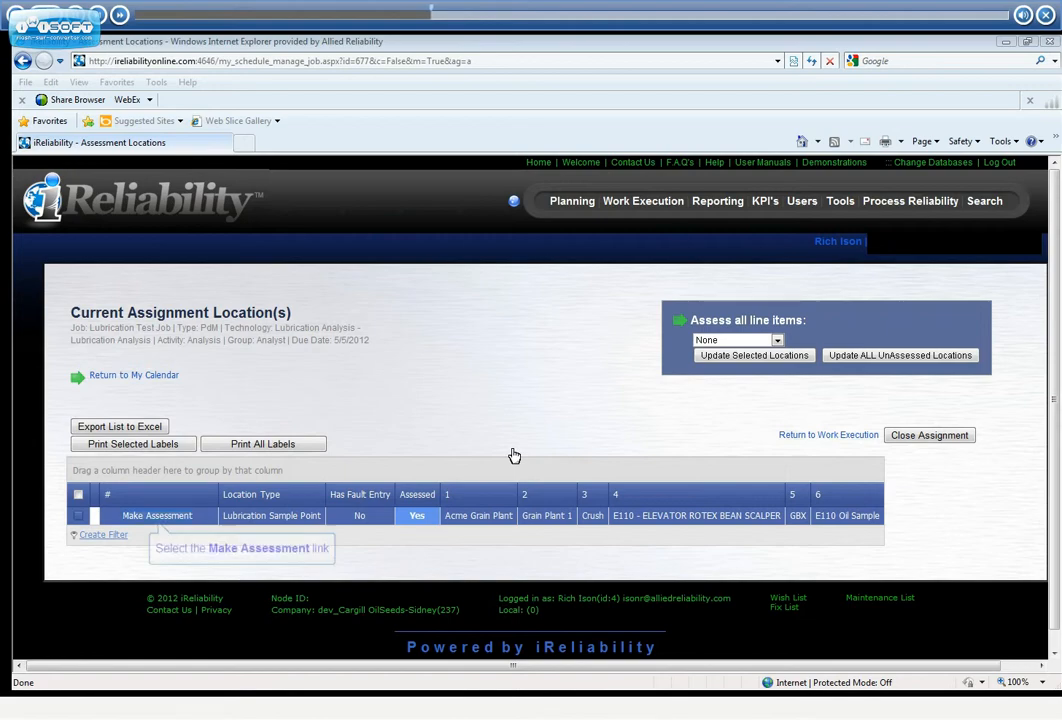
pyautogui.click(172, 516)
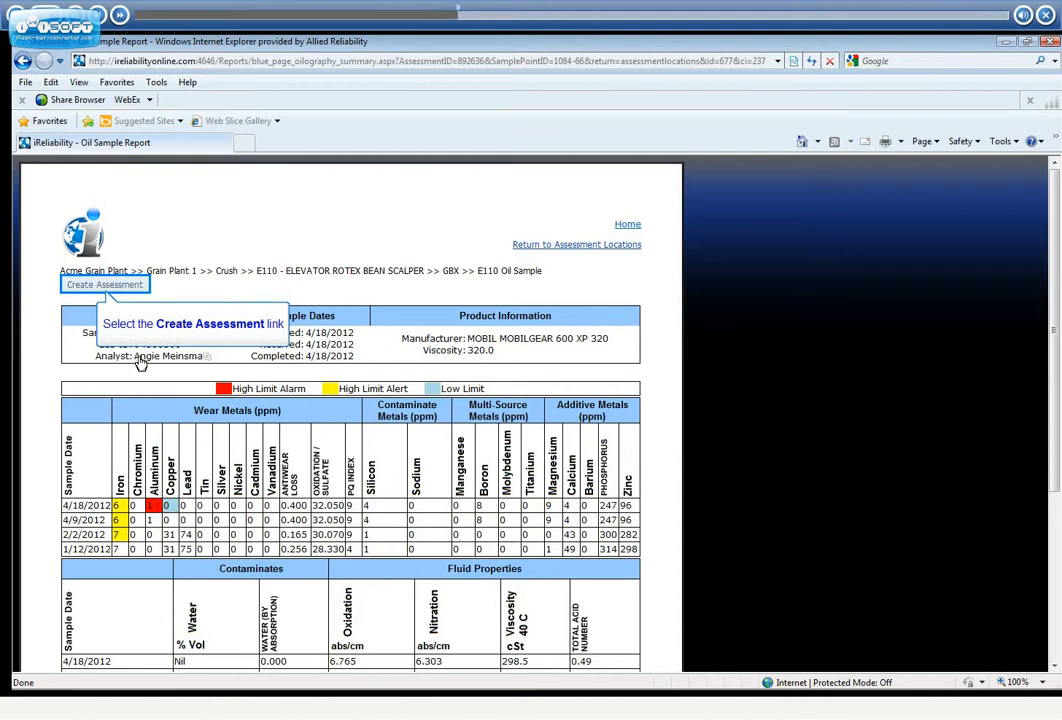
pyautogui.click(106, 284)
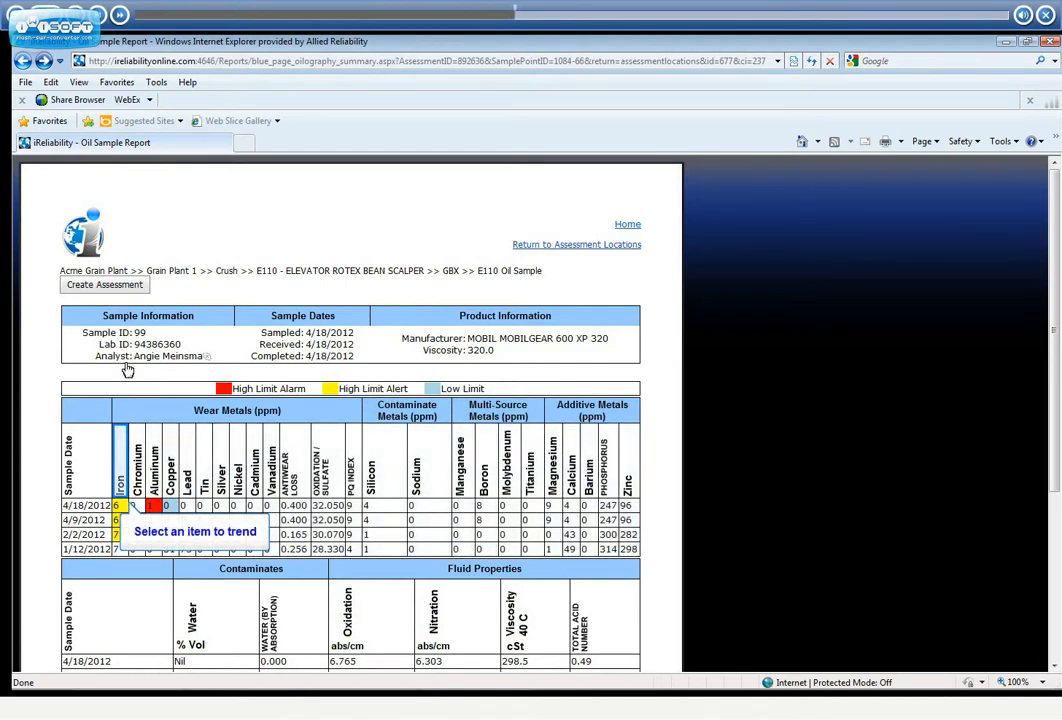
# Trend the Iron readings in the oil sample report and attach the chart to the assessment with the description "Comment here"
pyautogui.click(121, 487)
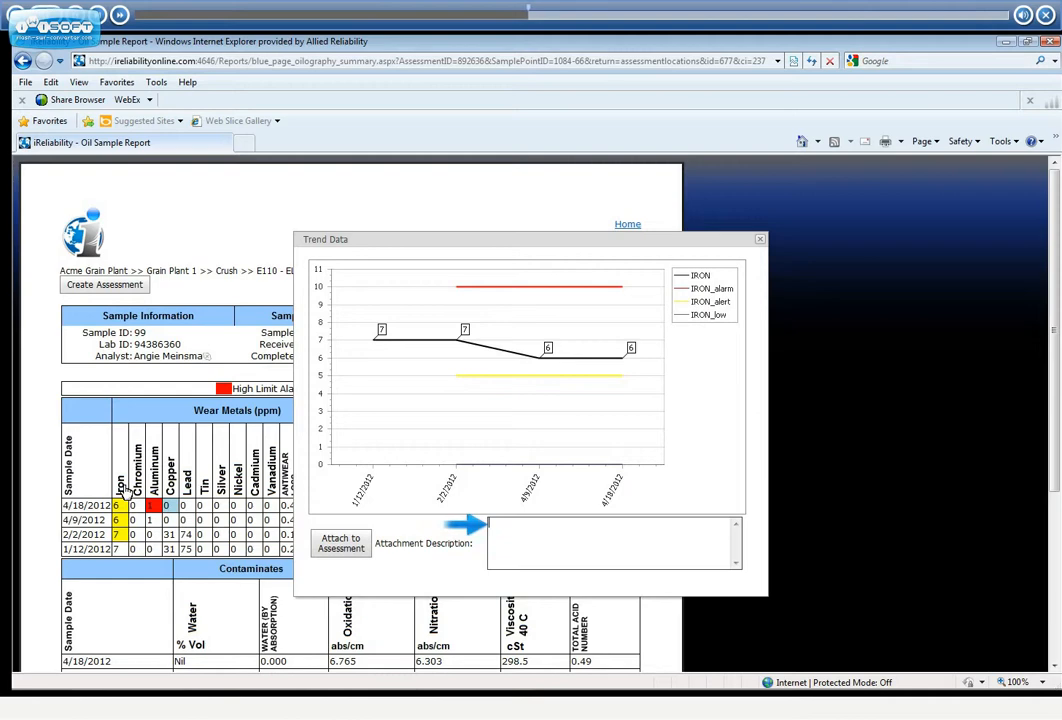
pyautogui.write('Comm')
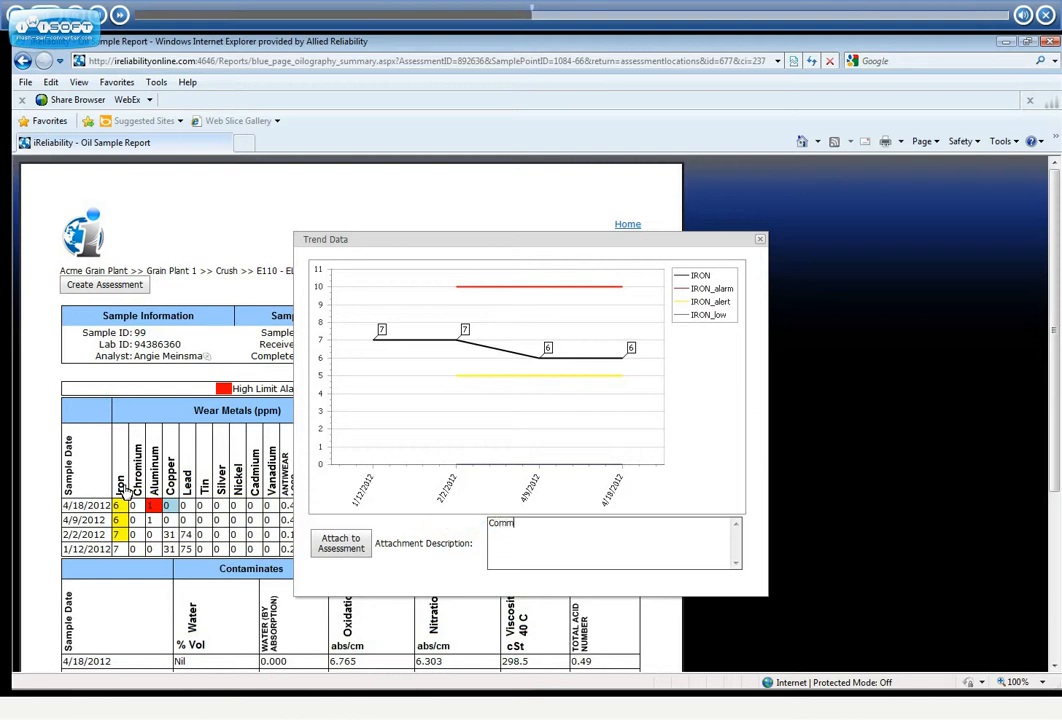
pyautogui.write('ent here')
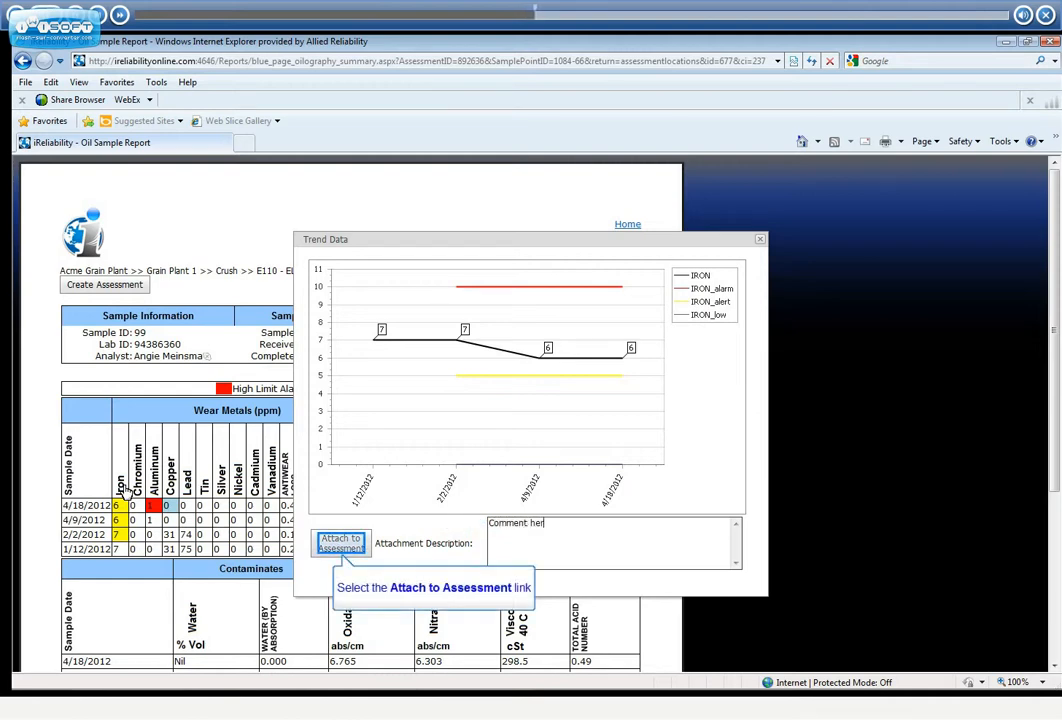
pyautogui.click(341, 543)
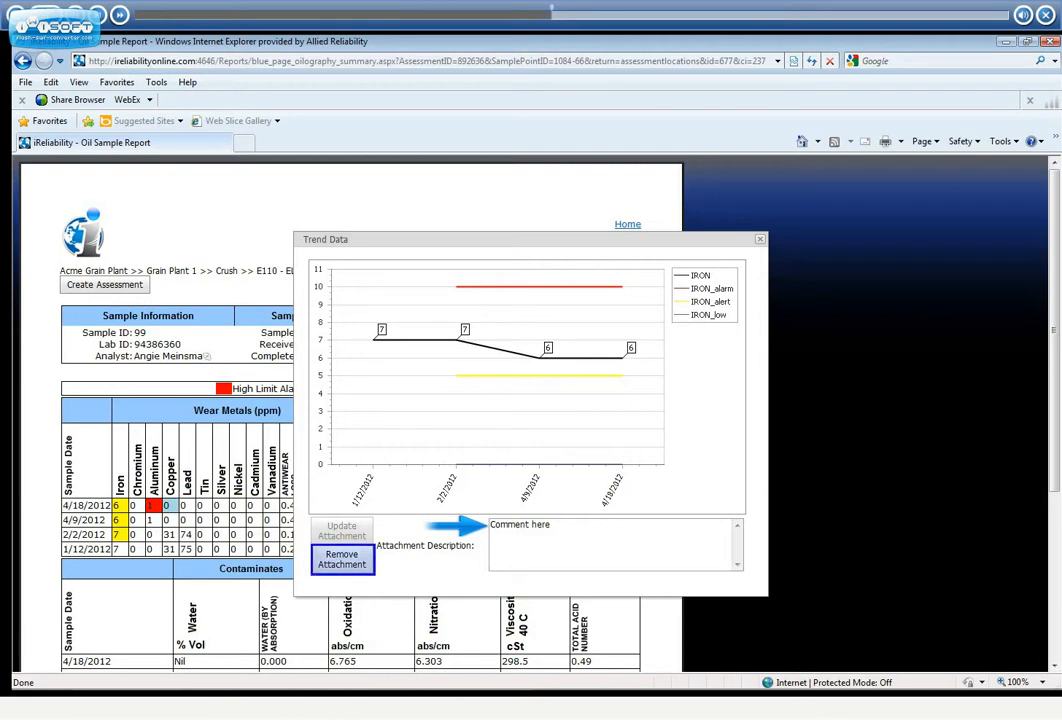
pyautogui.click(358, 550)
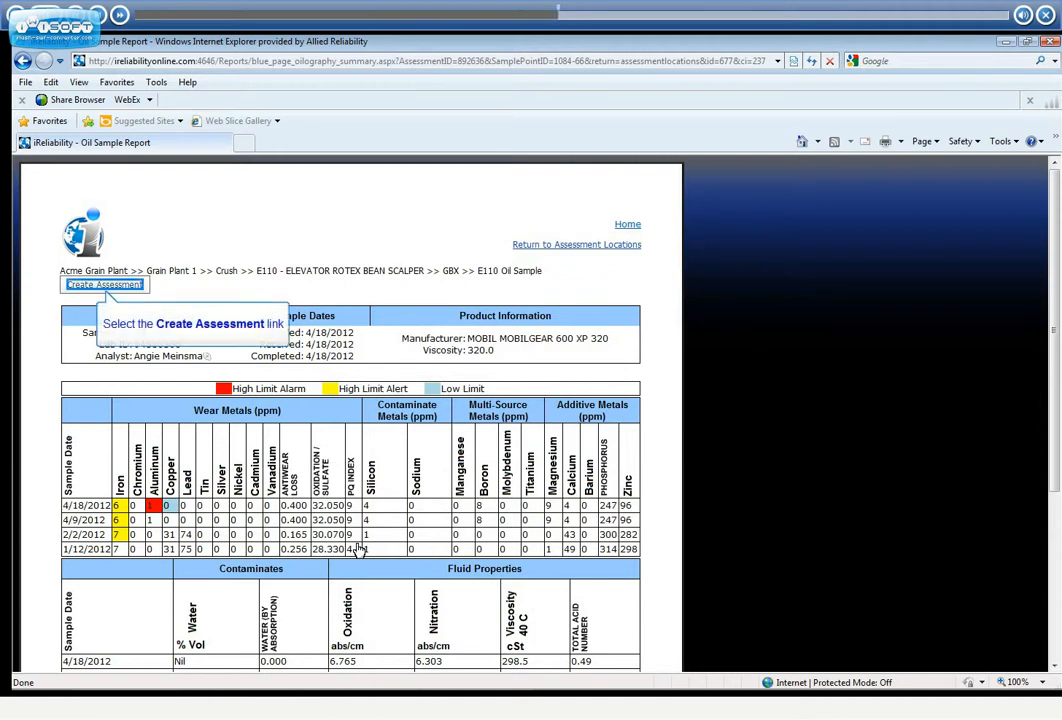
# Create the assessment as Defect Identified and fill in a linked image's details with friendly name "Example Image" and description "Example"
pyautogui.click(100, 286)
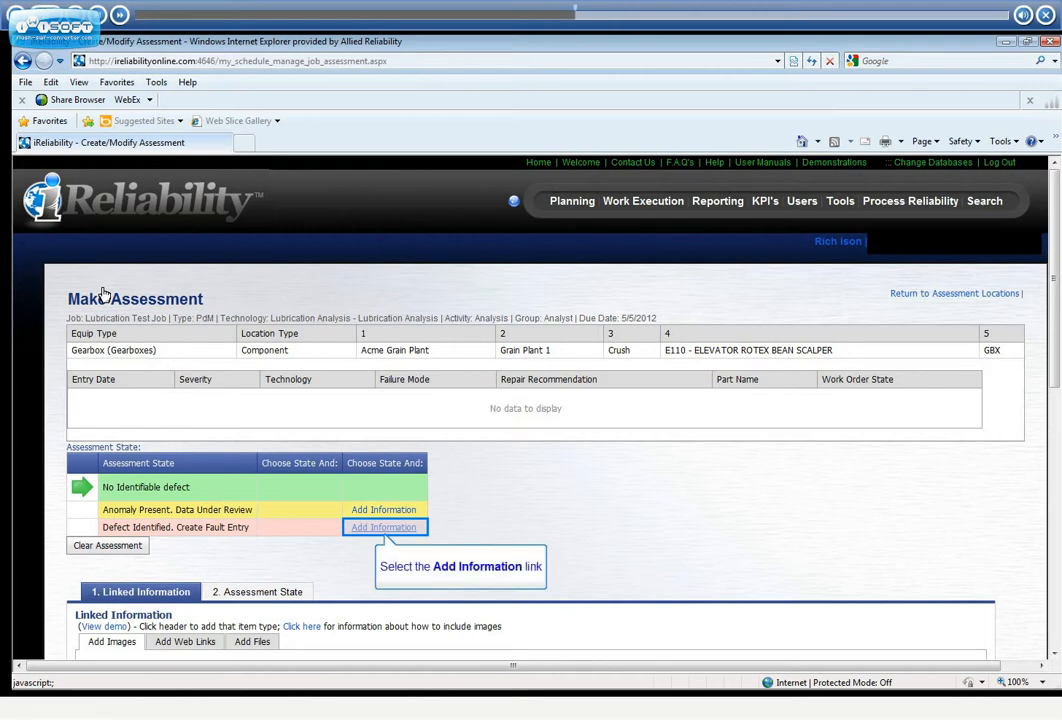
pyautogui.click(384, 527)
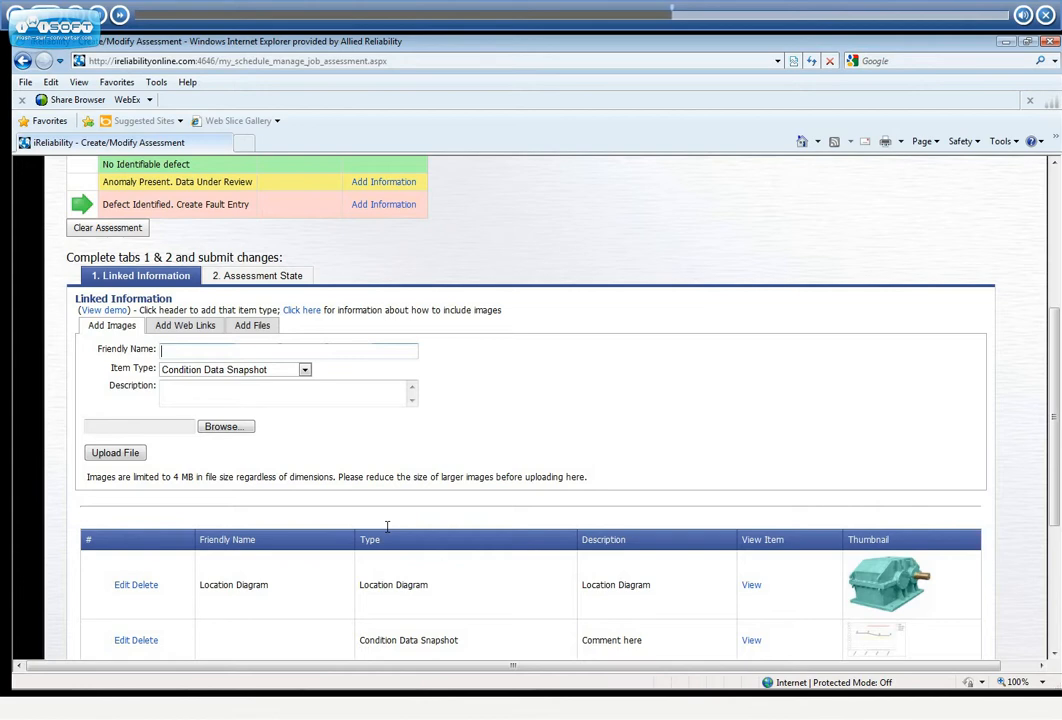
pyautogui.write('Example Image')
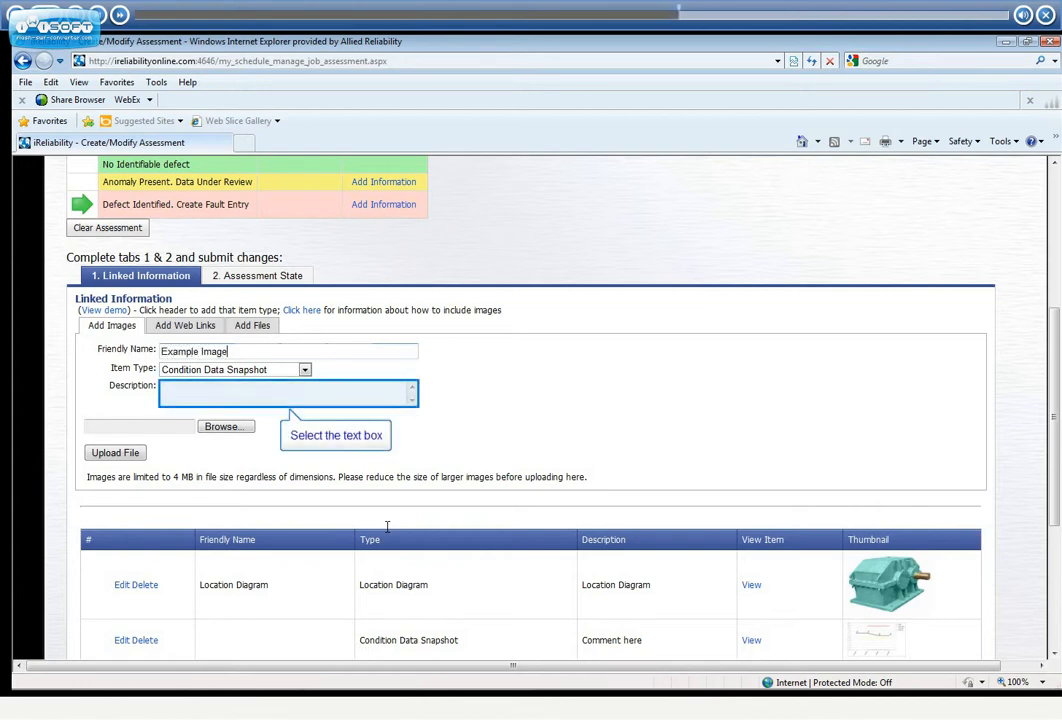
pyautogui.click(246, 389)
pyautogui.write('Example')
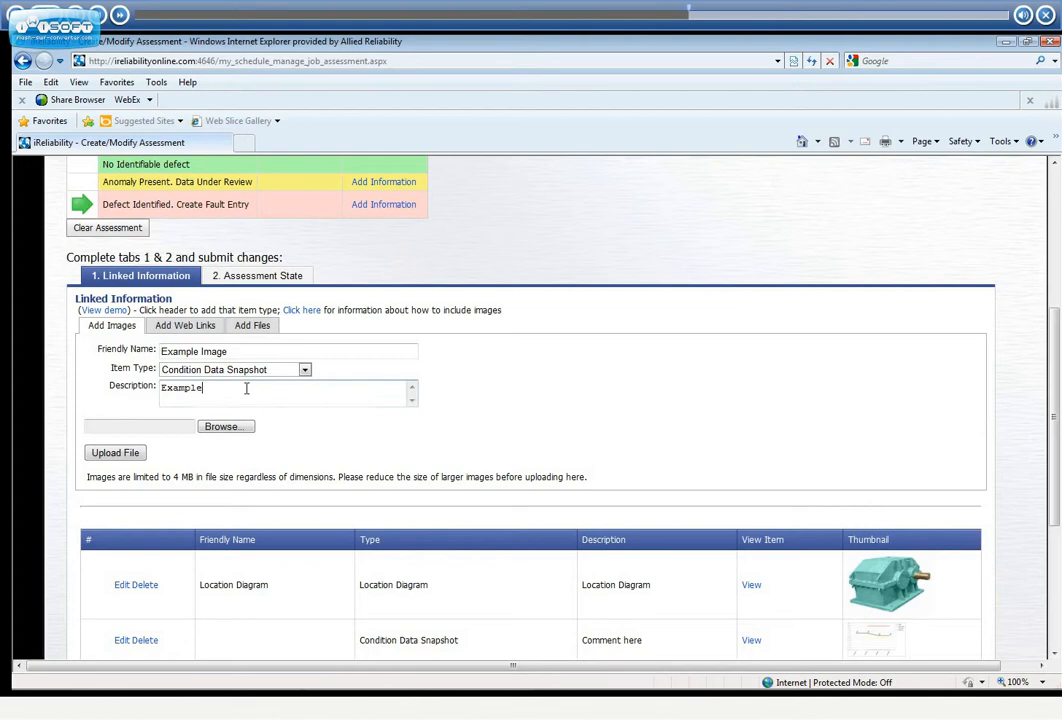
# Upload Gearbox.jpg as the linked image and crop it with the default cropping area
pyautogui.hotkey('shift', 'Tab')
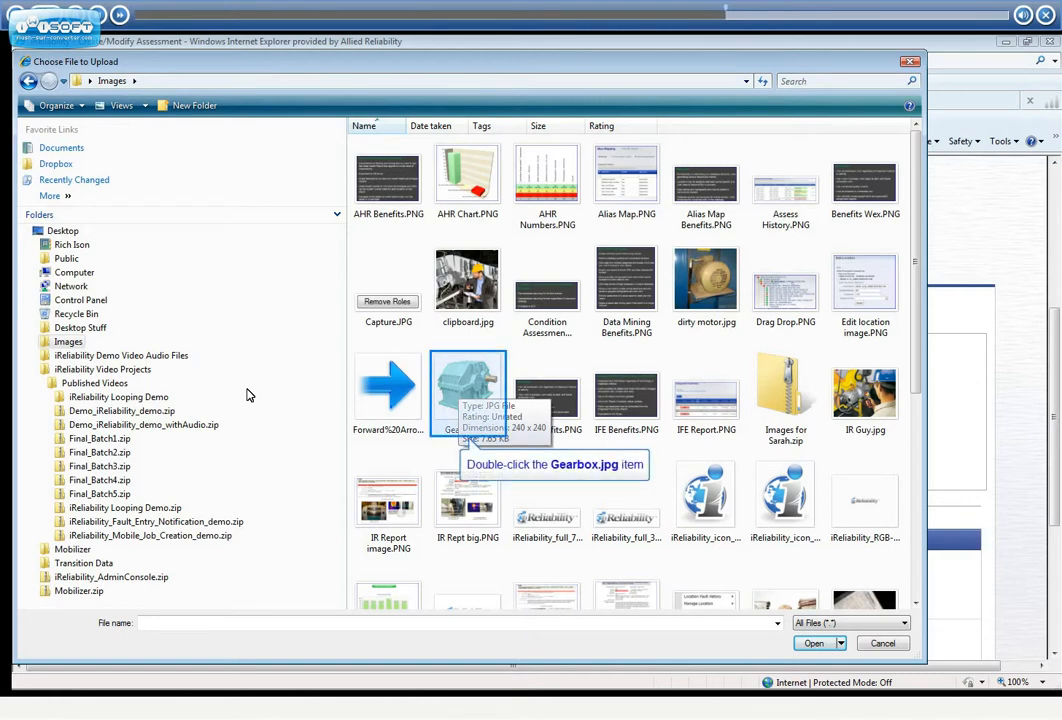
pyautogui.doubleClick(461, 392)
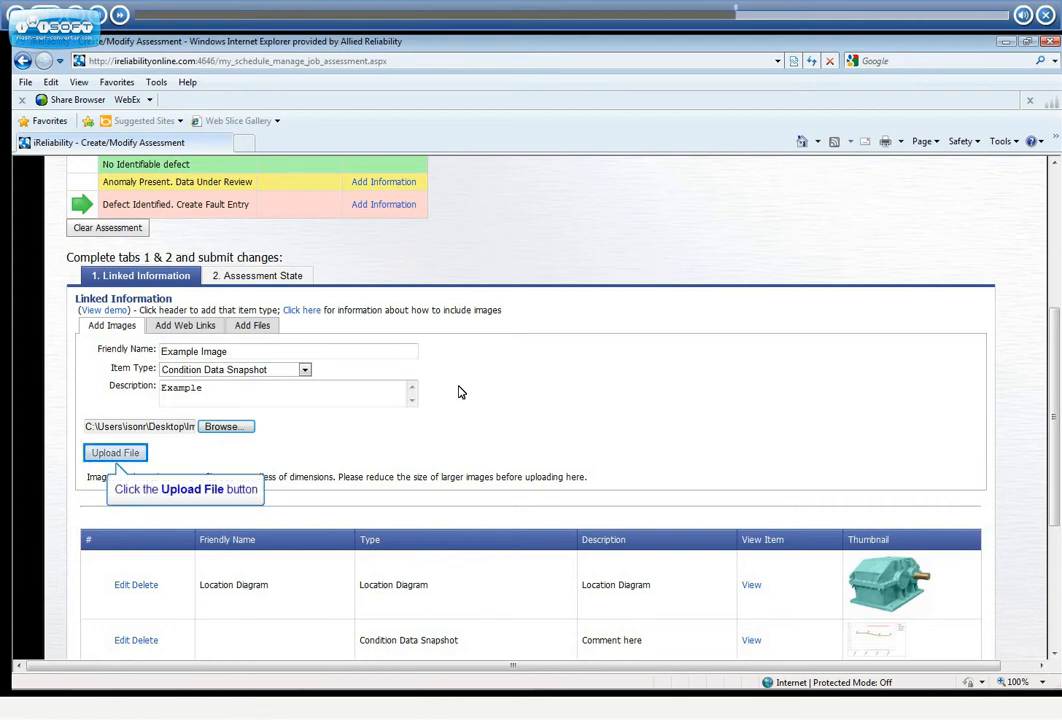
pyautogui.click(115, 453)
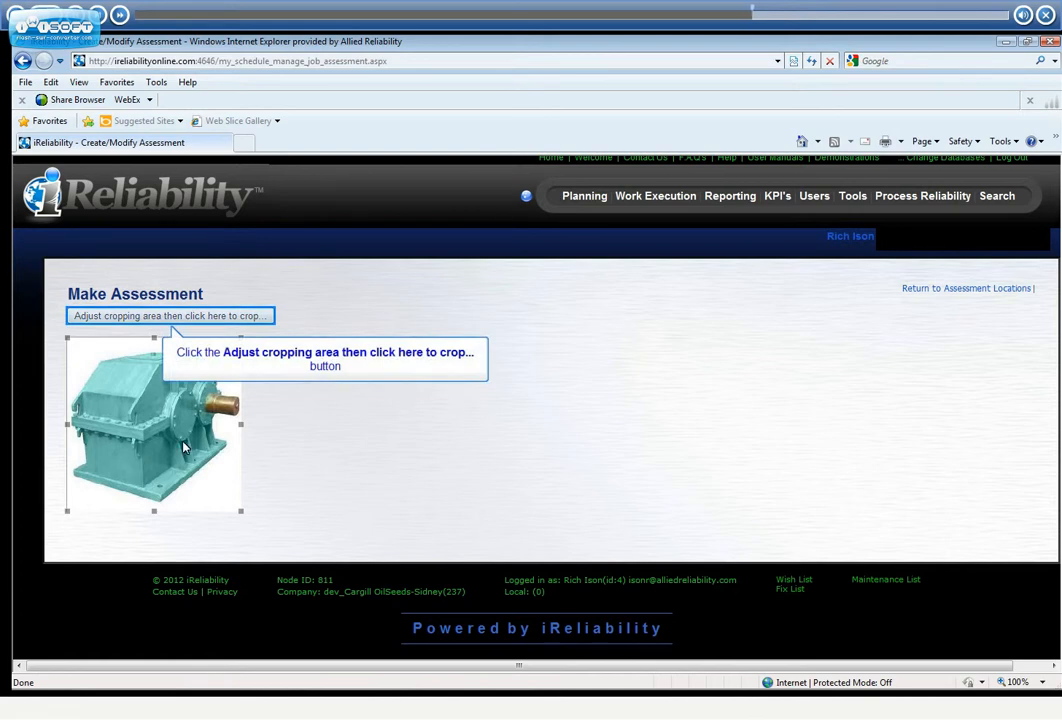
pyautogui.click(230, 316)
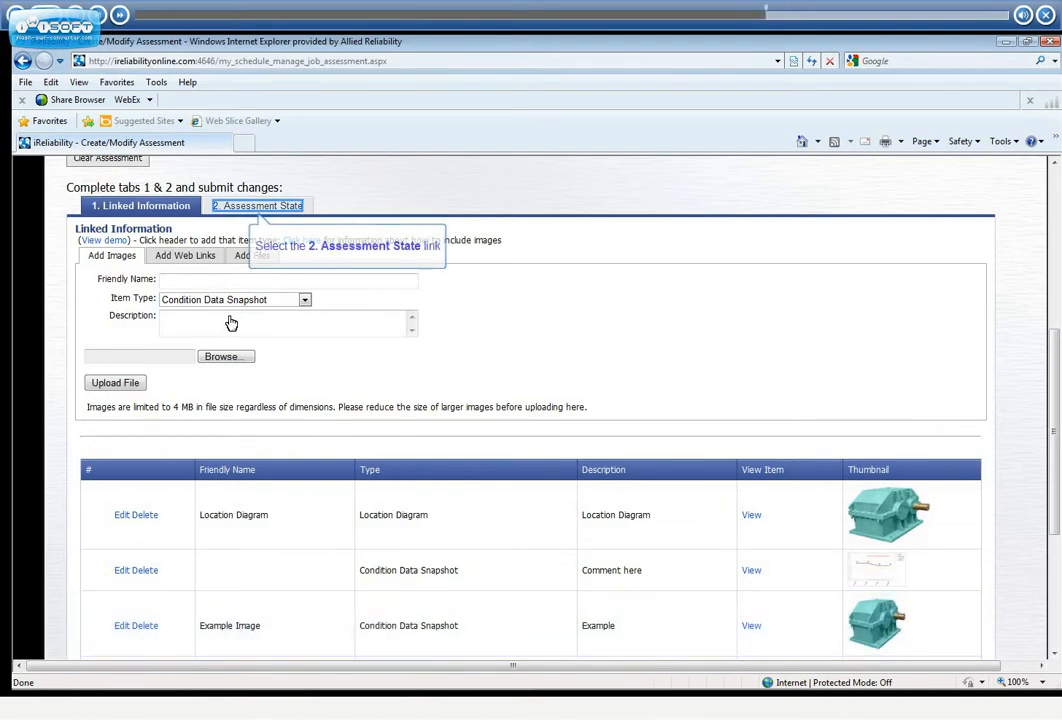
# In the assessment state information, set the defect's part to BRG-Bearing and its failure mode to broken
pyautogui.click(252, 212)
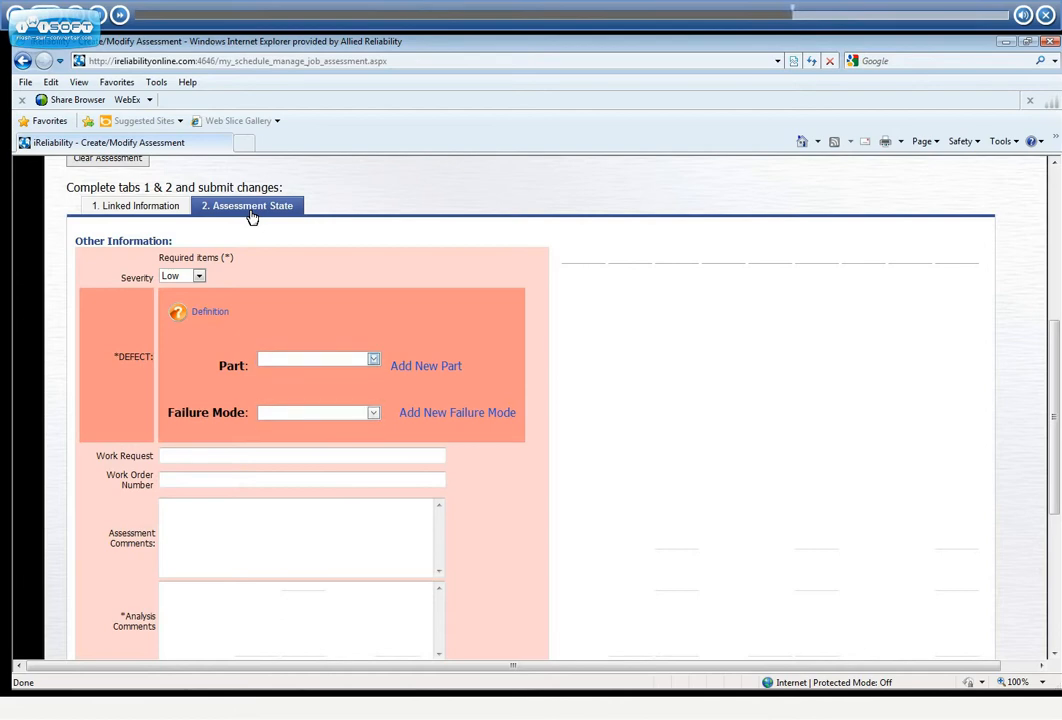
pyautogui.click(374, 359)
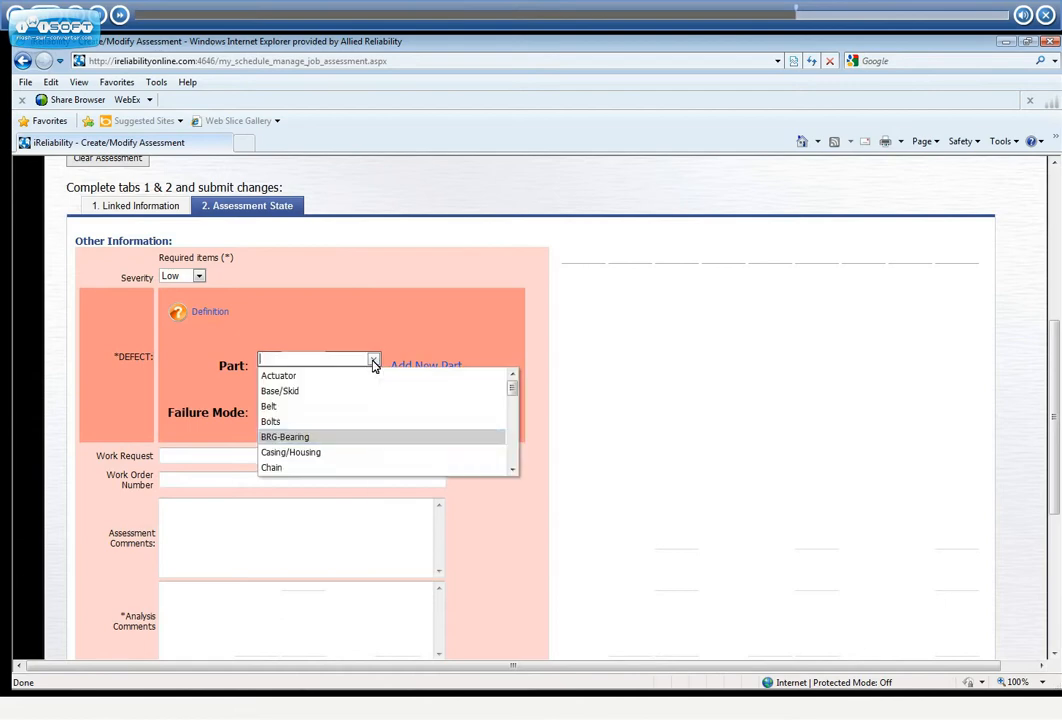
pyautogui.click(332, 437)
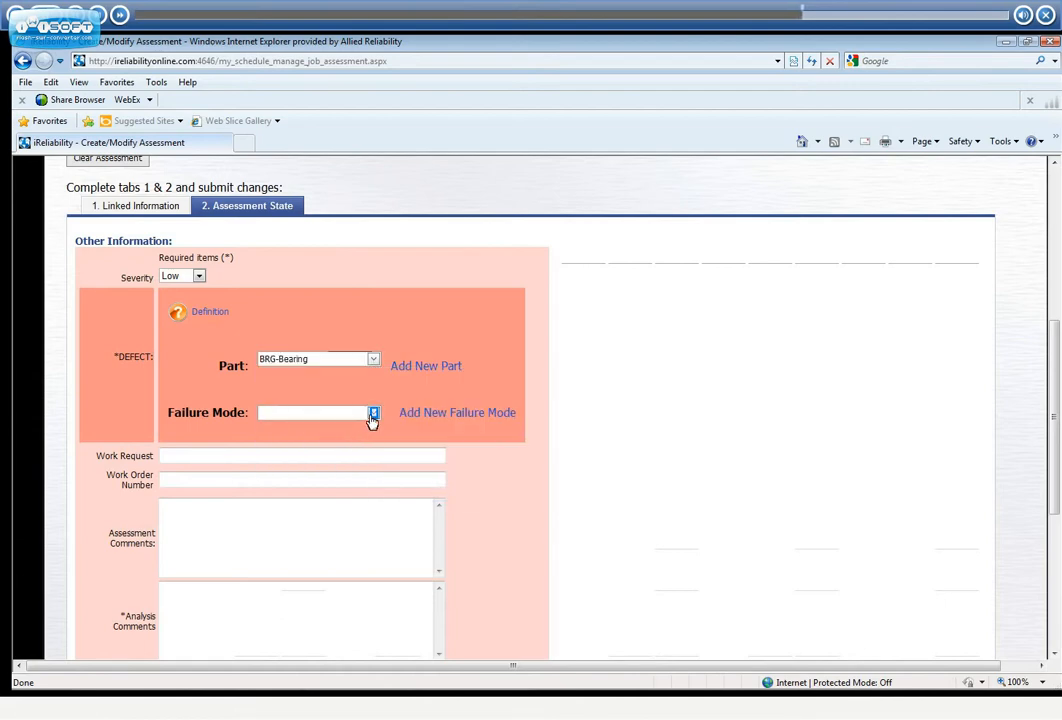
pyautogui.click(372, 414)
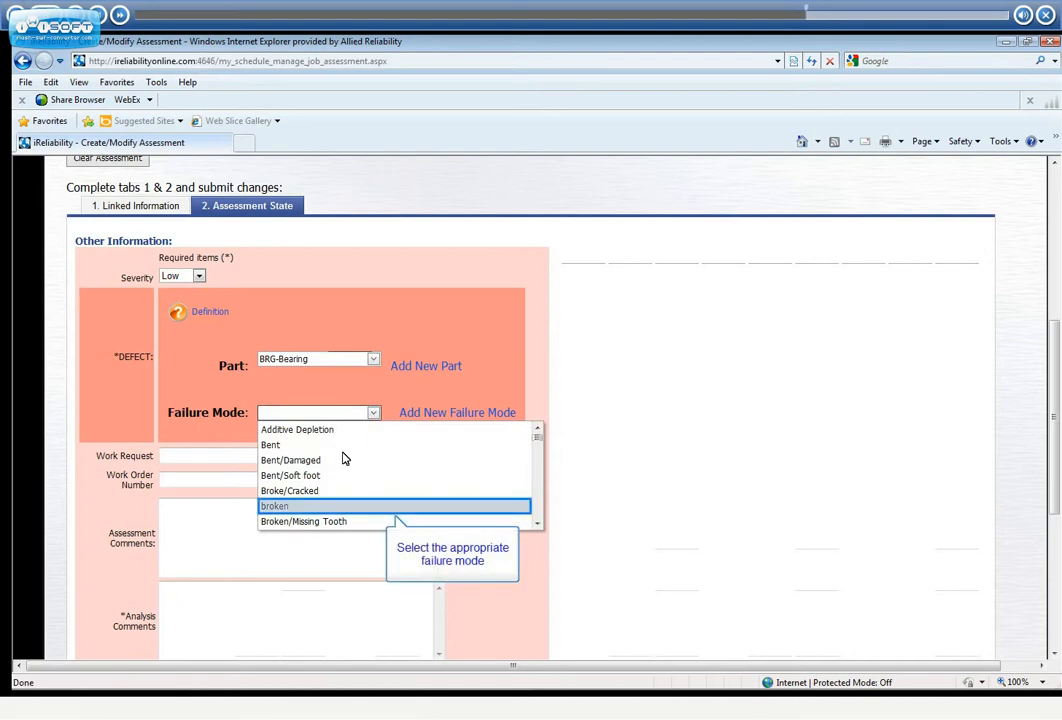
pyautogui.click(340, 507)
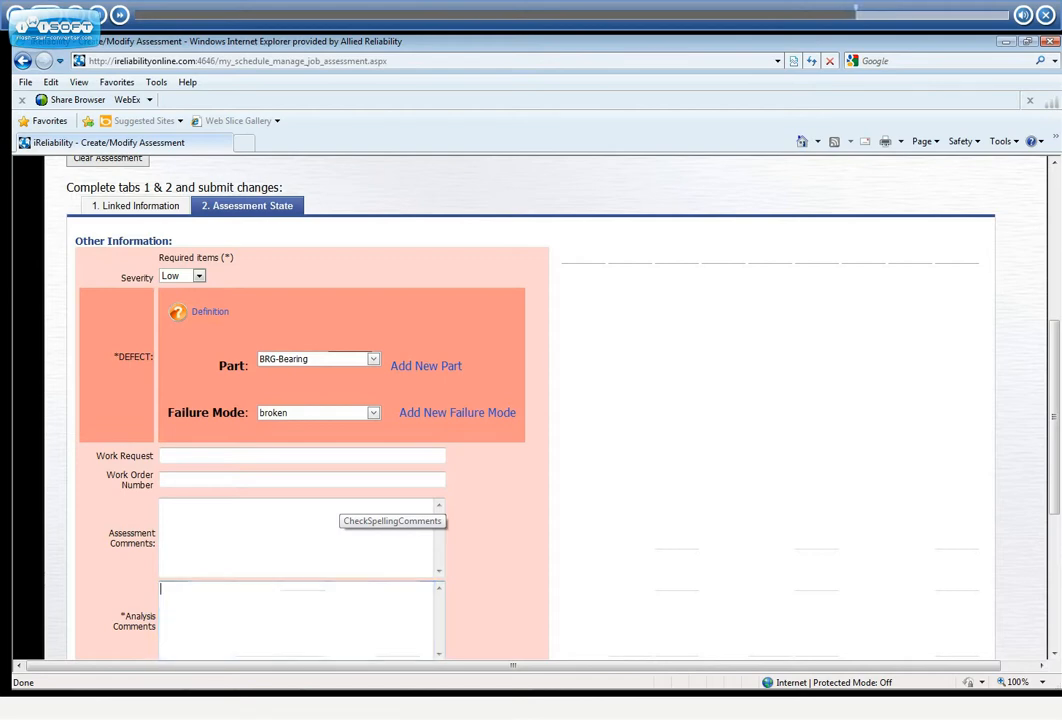
# Enter "this is the problem" as analysis comments and "Do ths to fix" as repair recommendations, and submit the changes
pyautogui.write('this is ')
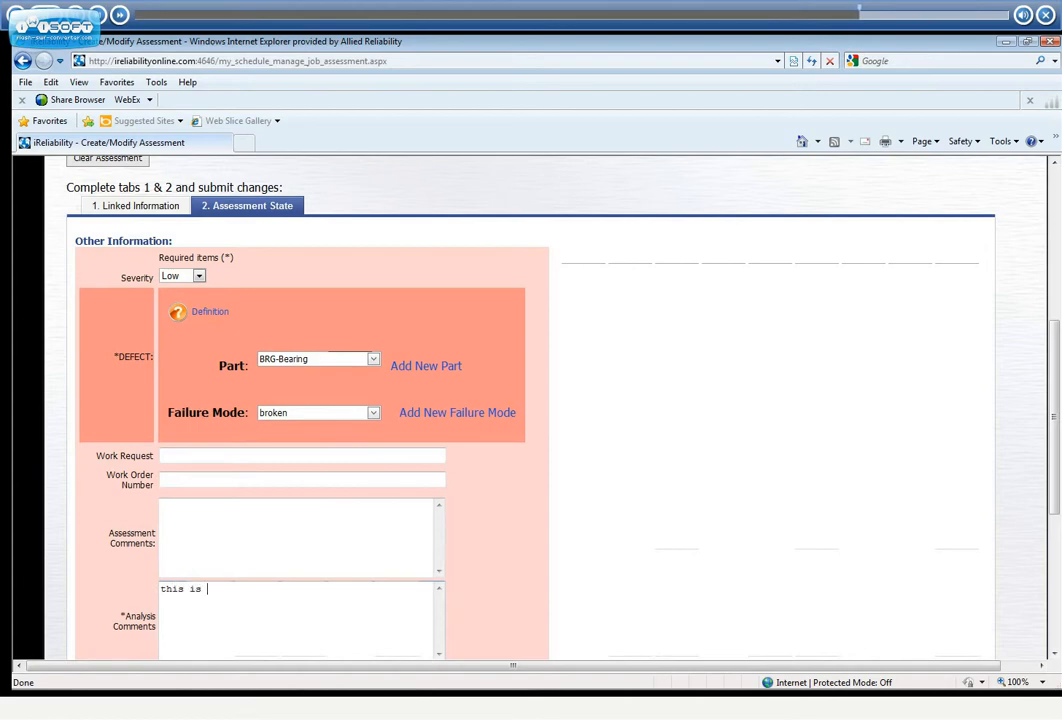
pyautogui.write('the problem')
pyautogui.press('Tab')
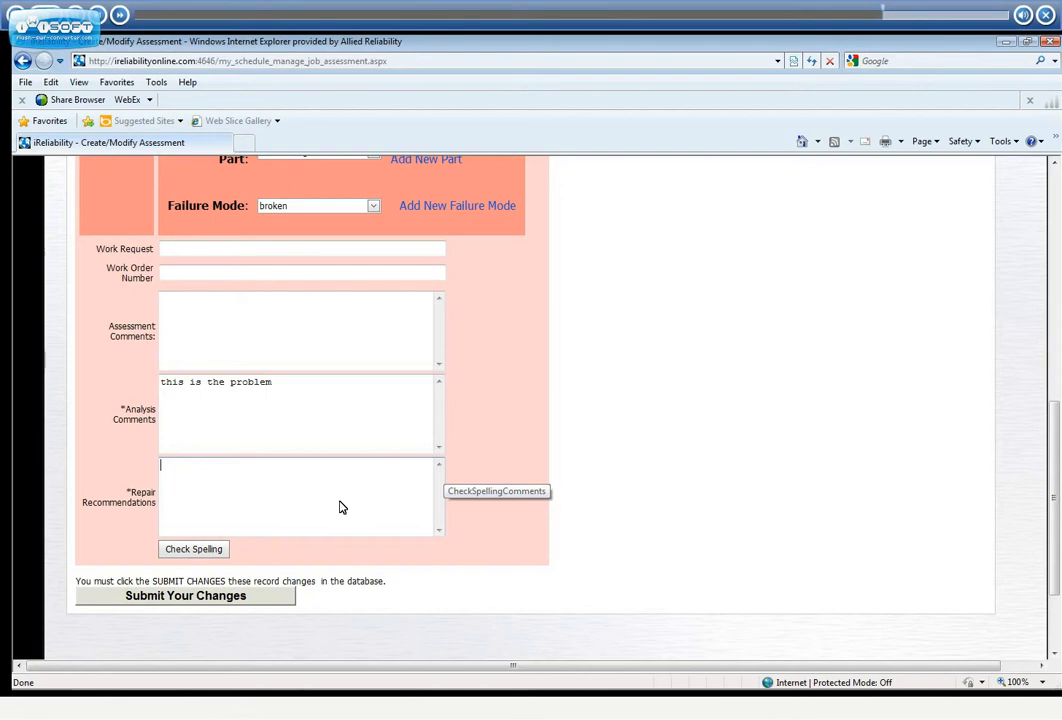
pyautogui.write('Do ths to fix')
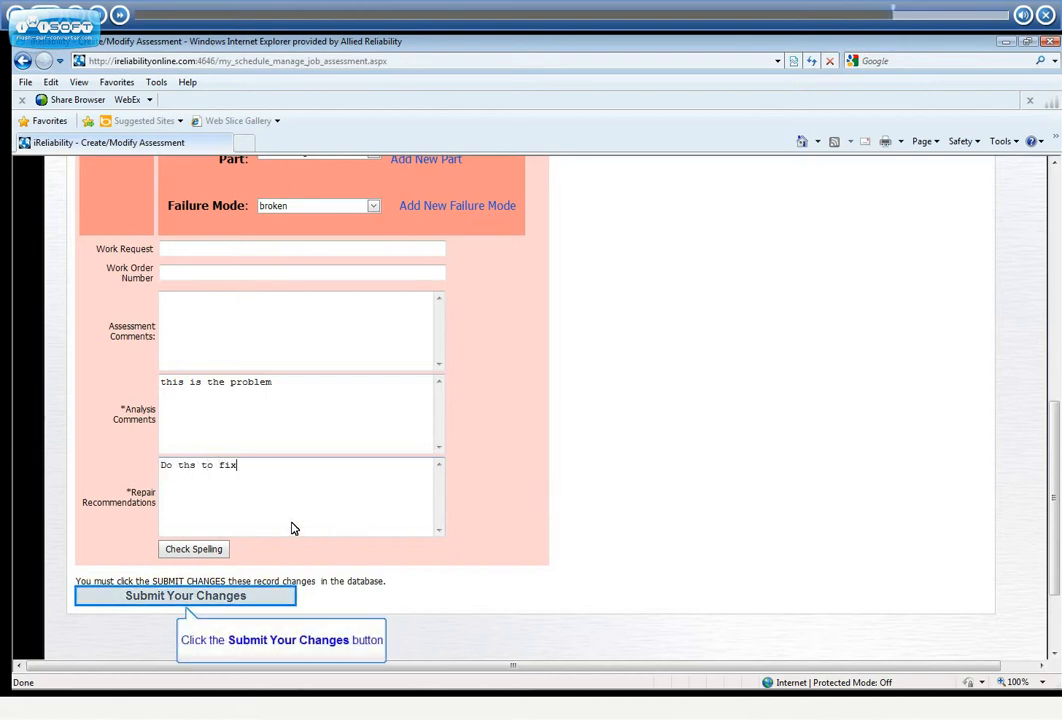
pyautogui.click(275, 595)
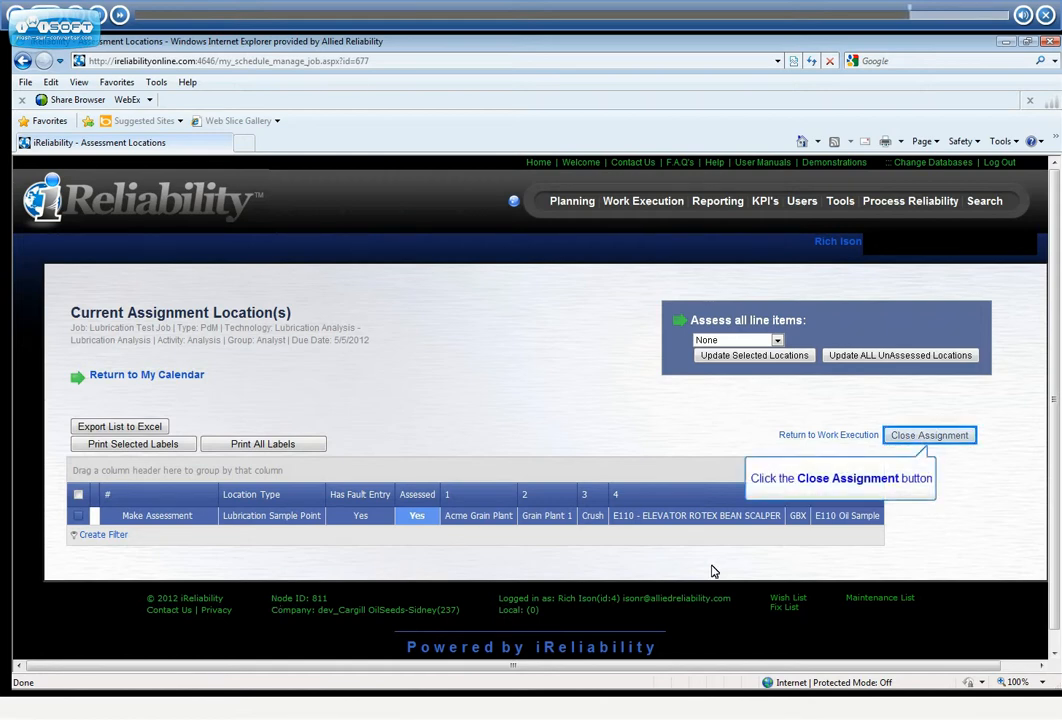
# Close the Lubrication Test Job assignment
pyautogui.click(905, 440)
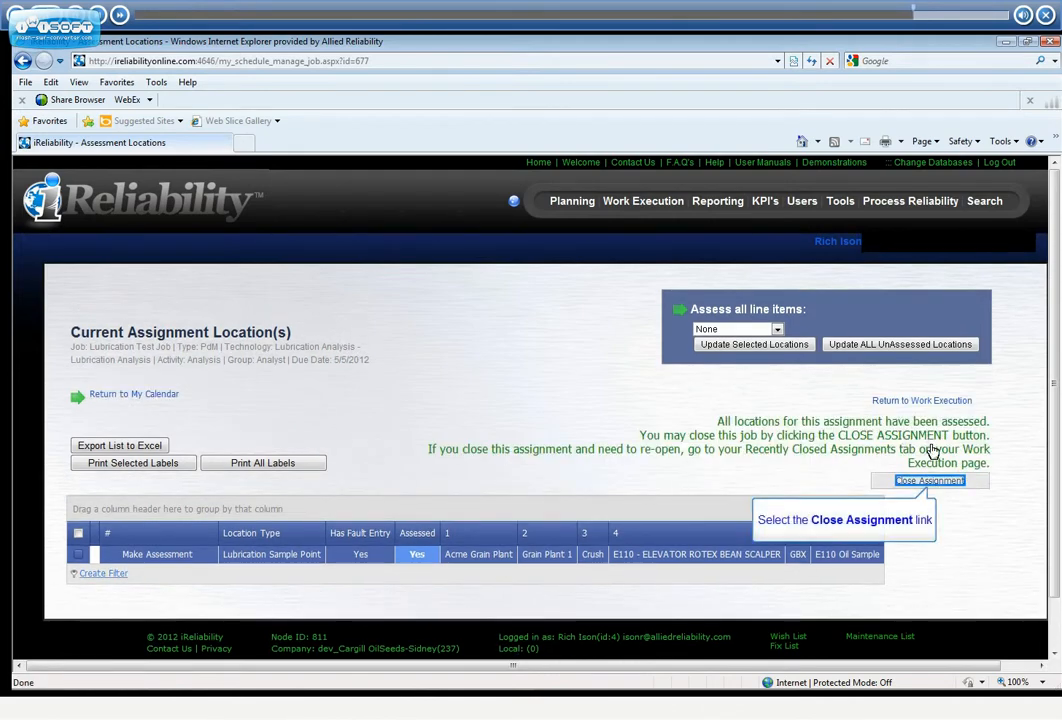
pyautogui.click(938, 481)
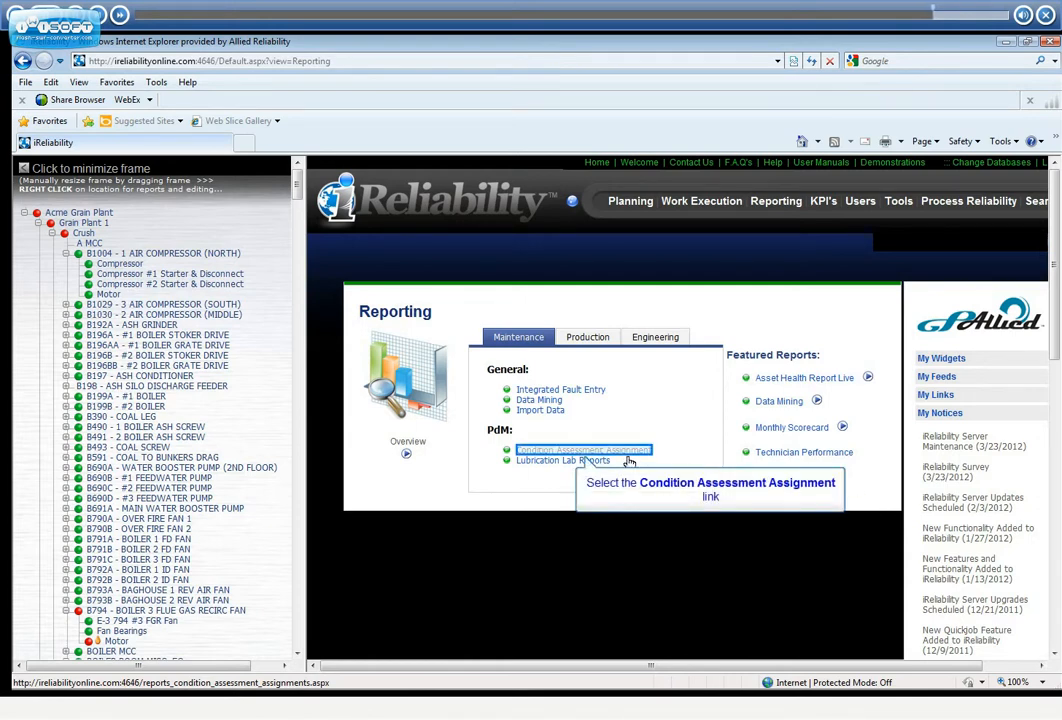
# View the web page report of condition assessment assignment 677 and the oil sample report linked from its assessment report
pyautogui.click(588, 456)
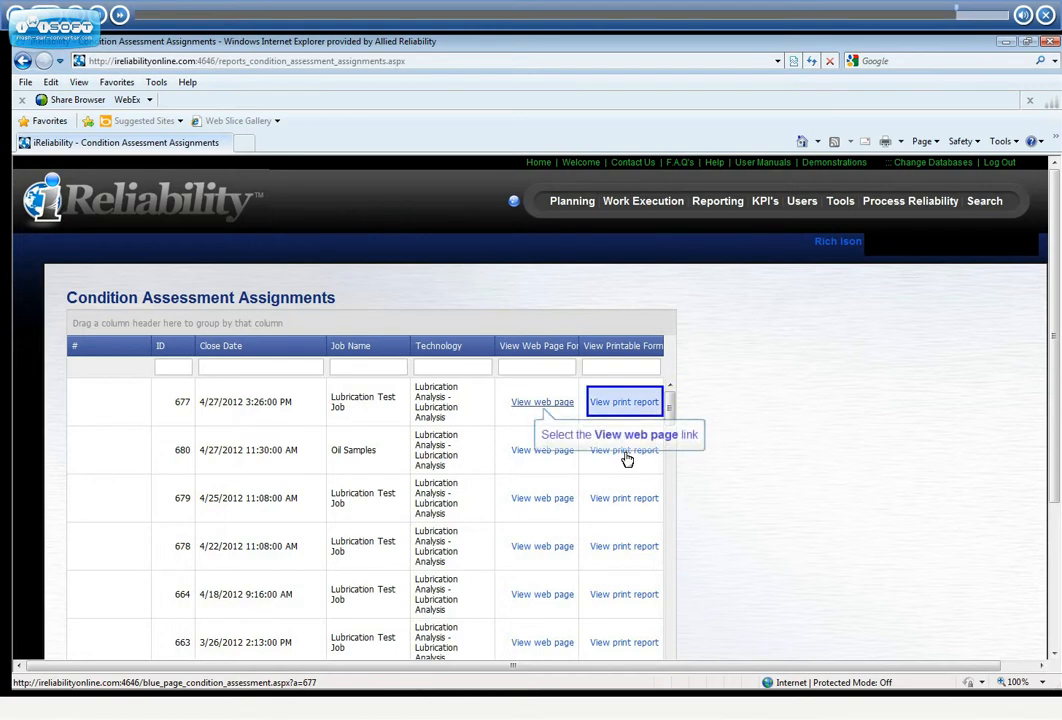
pyautogui.click(563, 405)
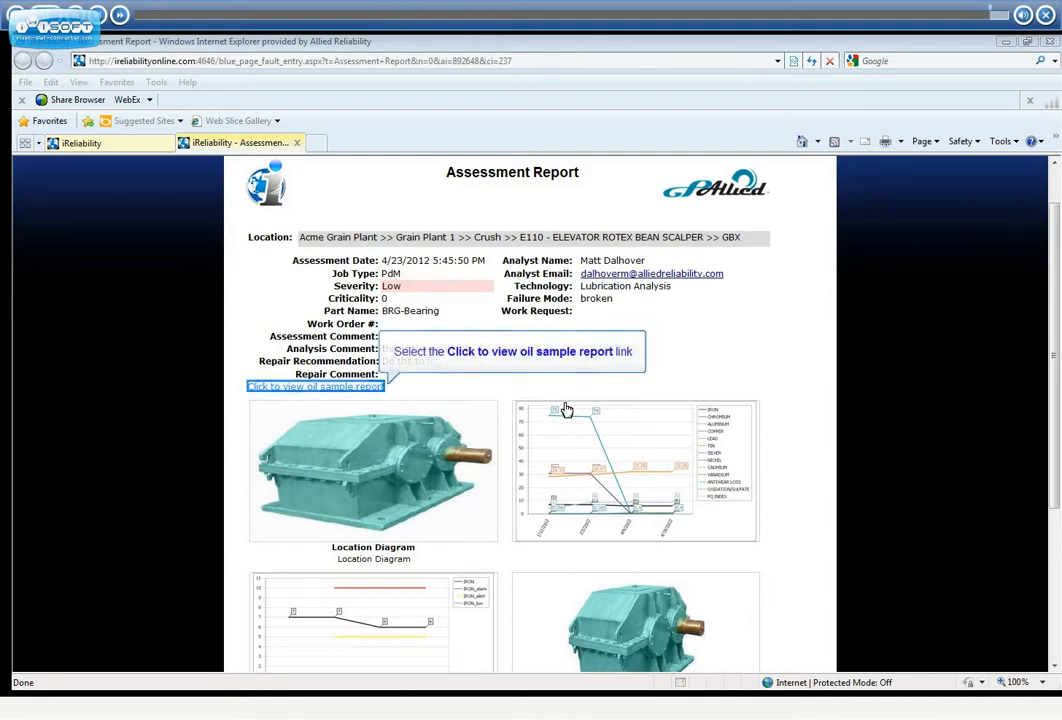
pyautogui.click(370, 387)
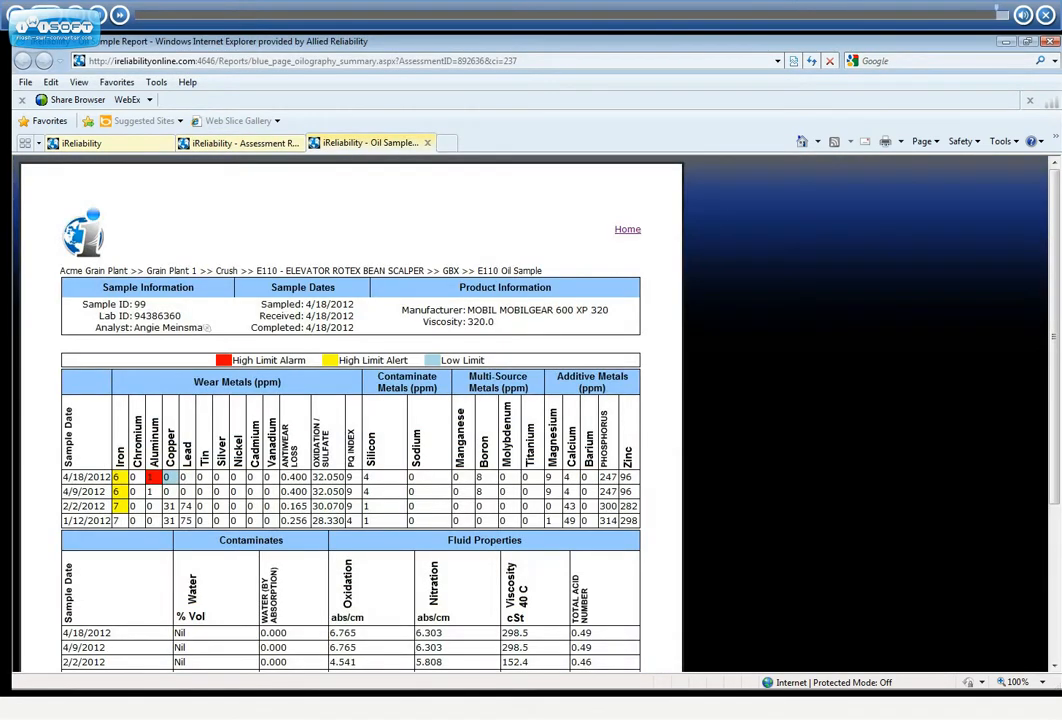